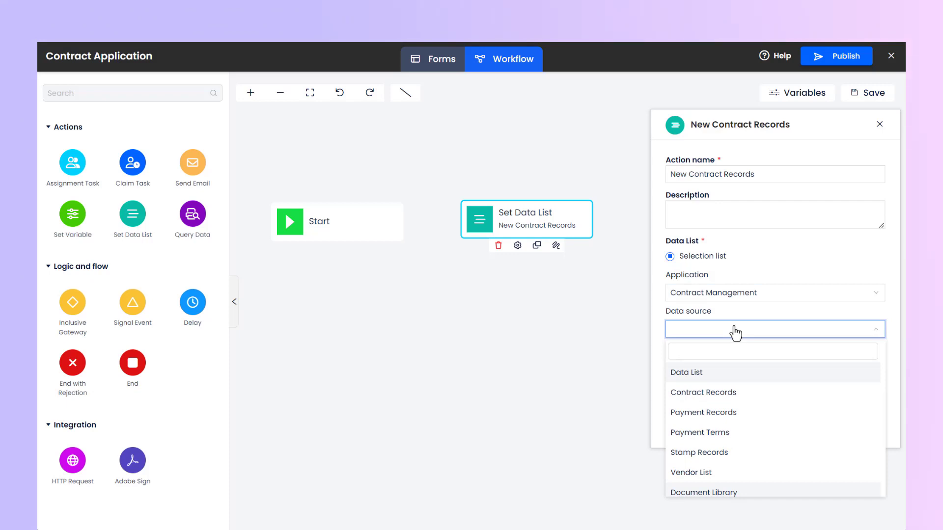
# Step: Use Contract Records as the New Contract Records action's data source and map its Contract No. field to the instance context's Tracking No
pyautogui.click(737, 398)
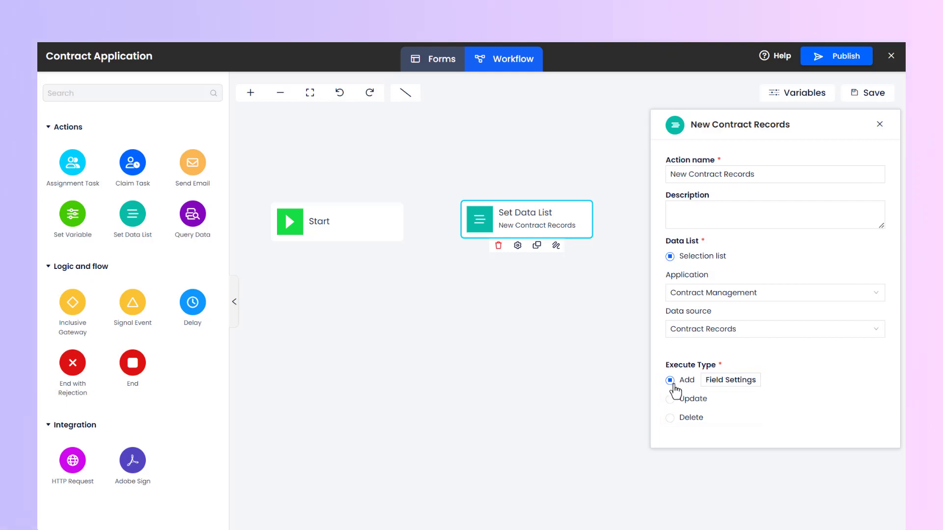
pyautogui.click(729, 383)
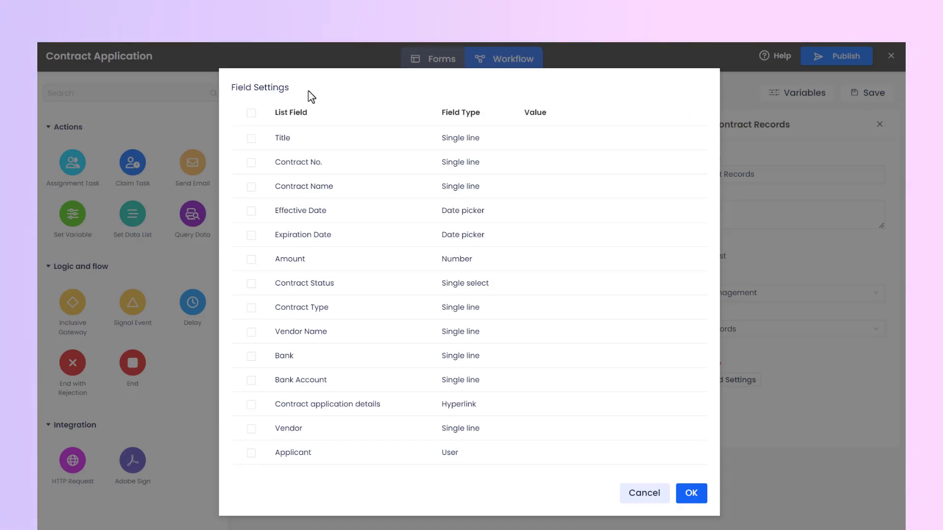
pyautogui.click(252, 165)
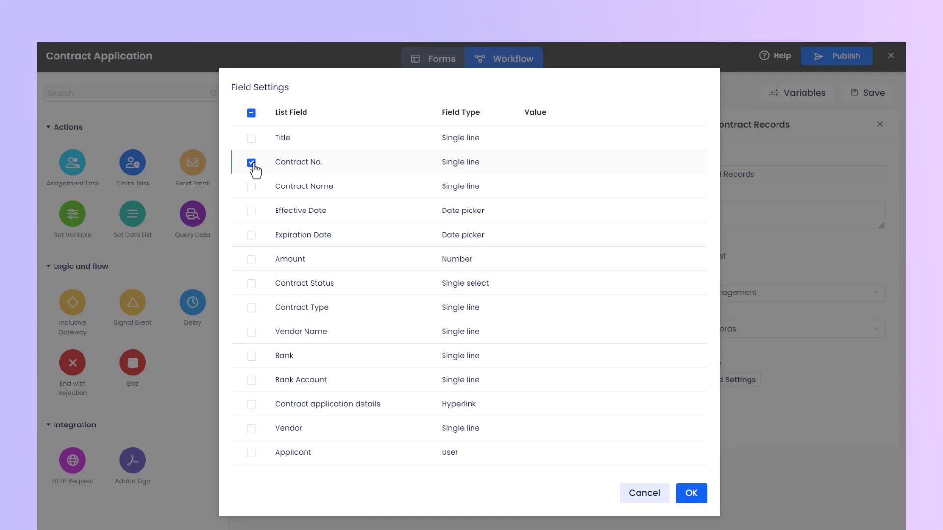
pyautogui.click(548, 171)
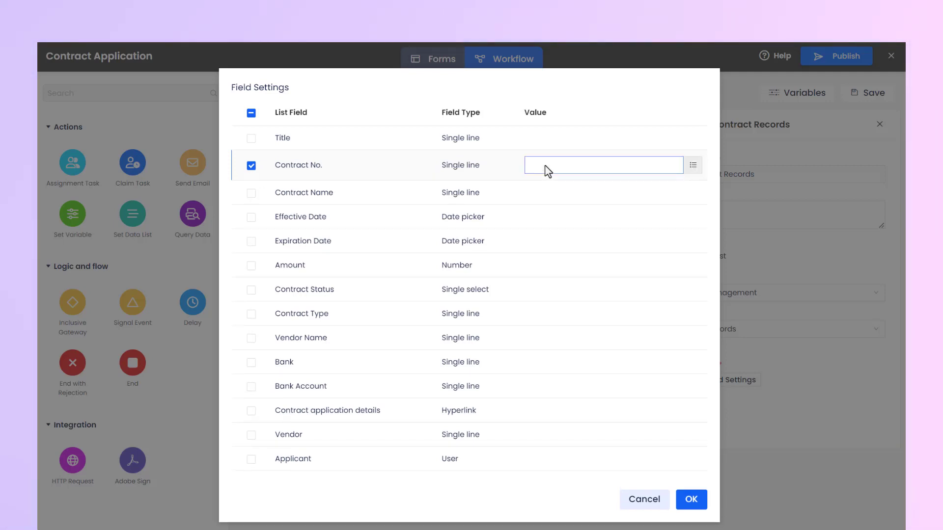
pyautogui.click(695, 166)
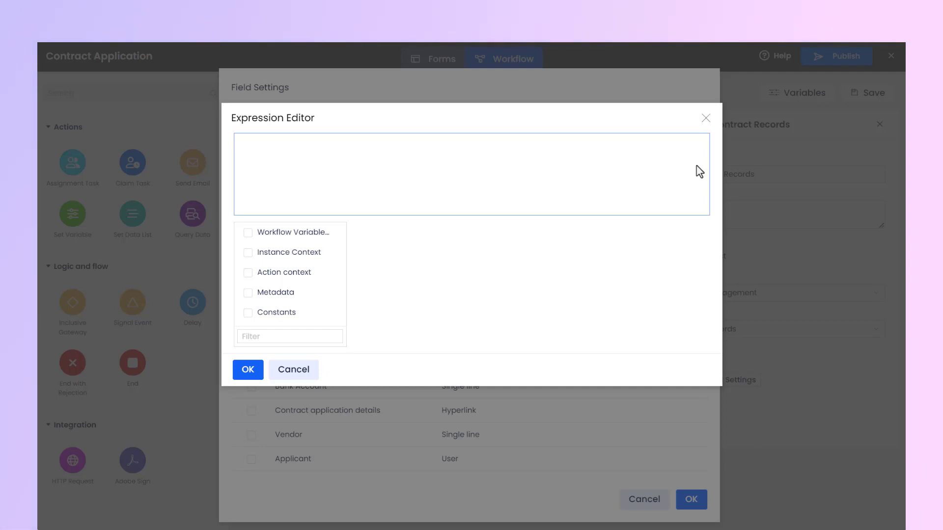
pyautogui.click(249, 253)
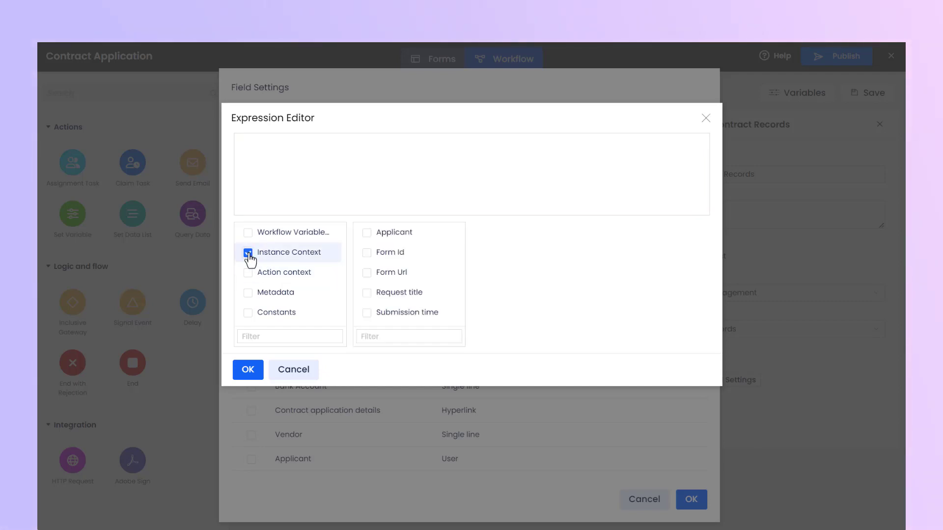
pyautogui.scroll(-2, 432, 290)
pyautogui.click(367, 297)
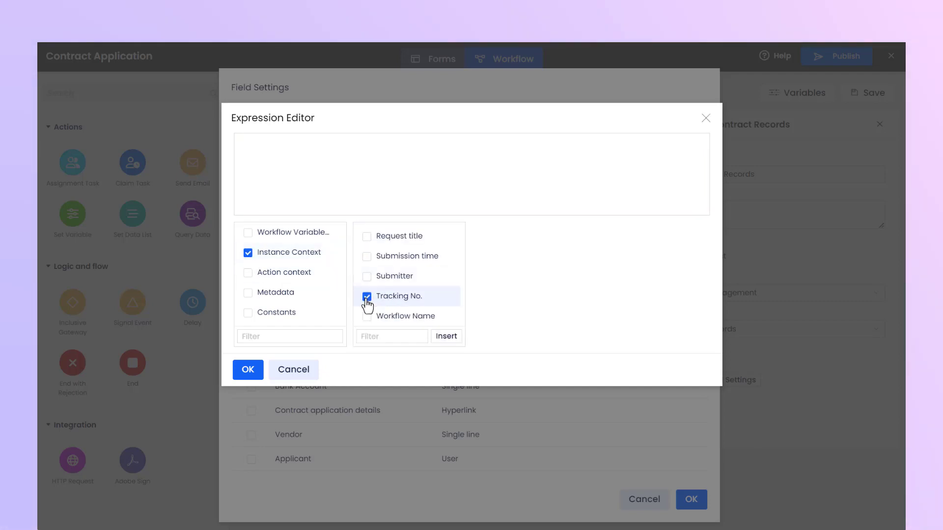
pyautogui.click(446, 337)
pyautogui.click(248, 372)
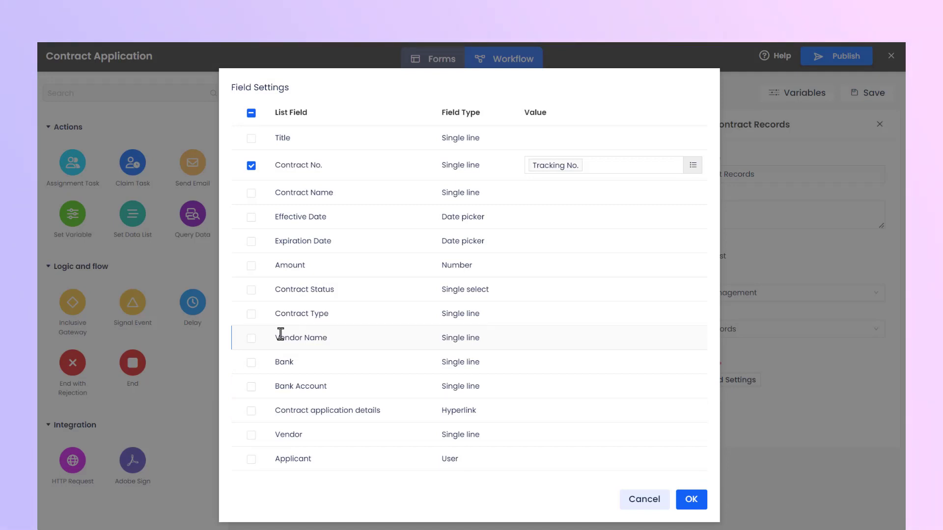
# Step: Map the remaining fields except Title to their matching workflow variables, Contract Status to In Progress, application details to Form Url, and Applicant to Applicant
pyautogui.click(251, 194)
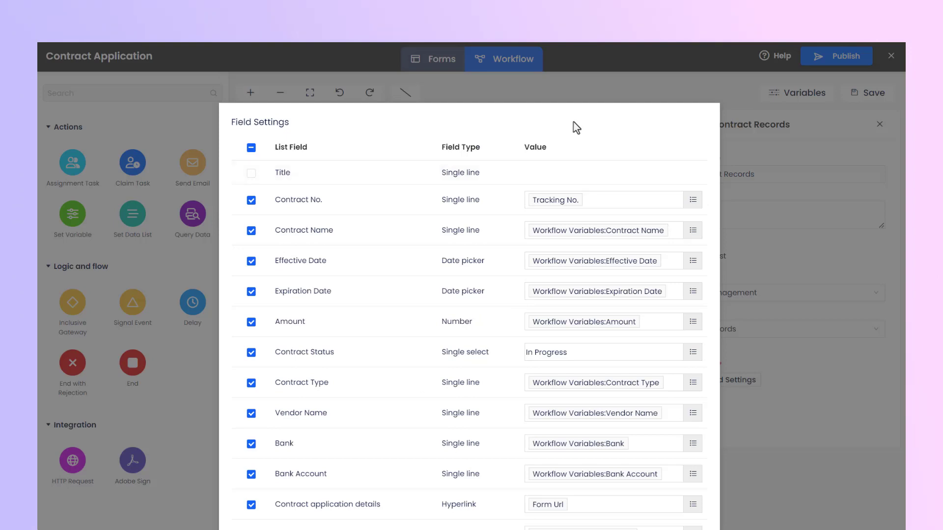
pyautogui.scroll(-2, 577, 128)
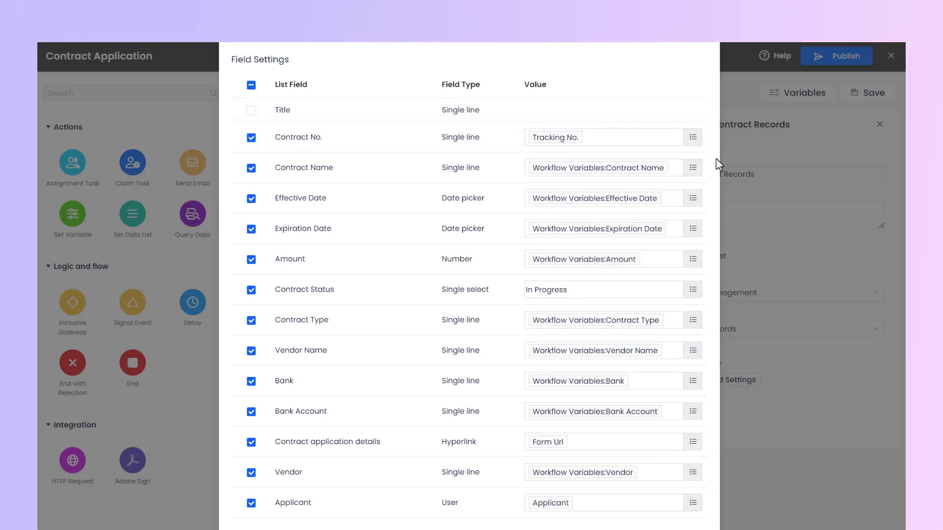
pyautogui.scroll(-2, 719, 165)
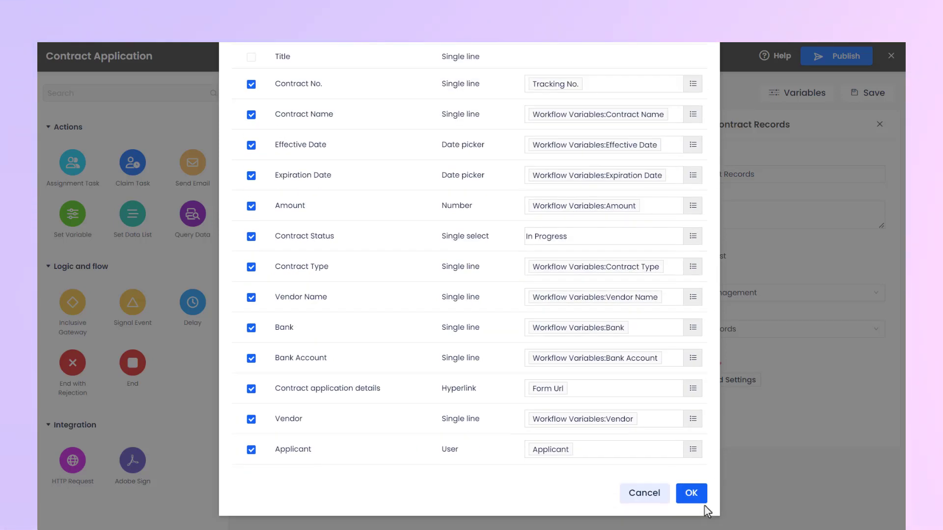
pyautogui.click(691, 493)
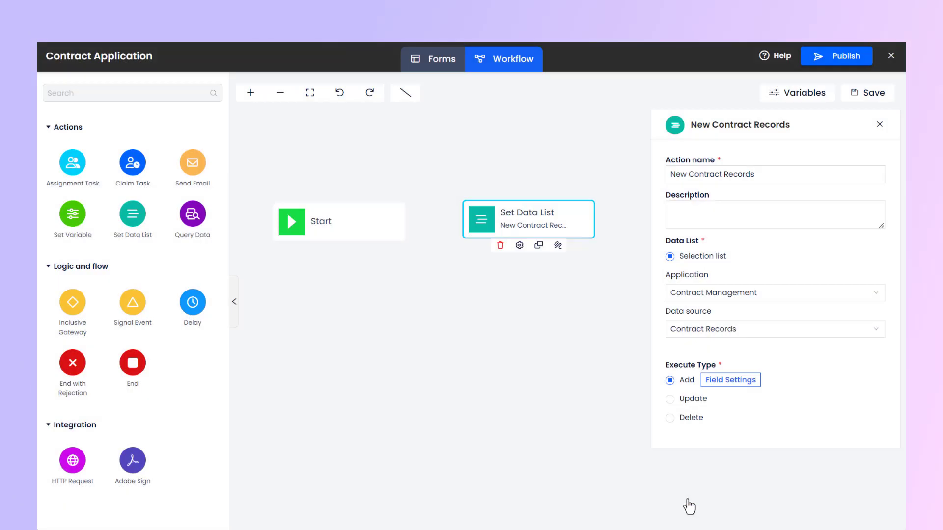
# Step: Close the action's settings and connect Start to the New Contract Records action
pyautogui.click(688, 490)
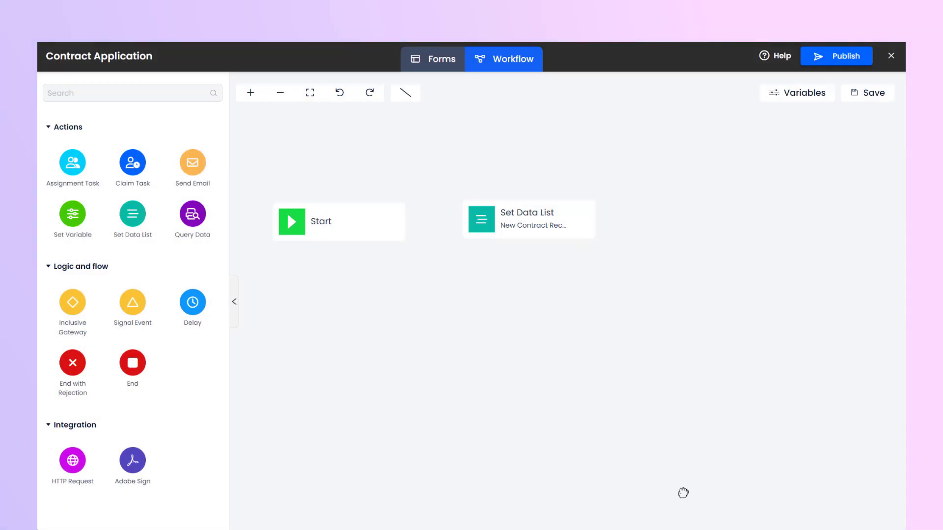
pyautogui.click(347, 230)
pyautogui.moveTo(349, 248); pyautogui.dragTo(520, 219)
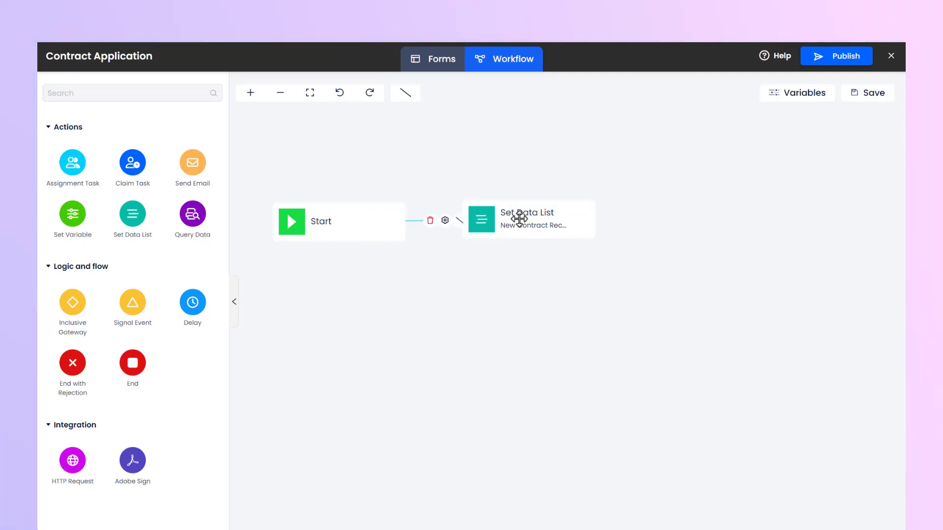
# Step: Add an Assignment Task after the New Contract Records action and name it Line Manager Approval
pyautogui.moveTo(73, 162); pyautogui.dragTo(724, 217)
pyautogui.click(714, 242)
pyautogui.tripleClick(776, 175)
pyautogui.write('Line Manager Approval')
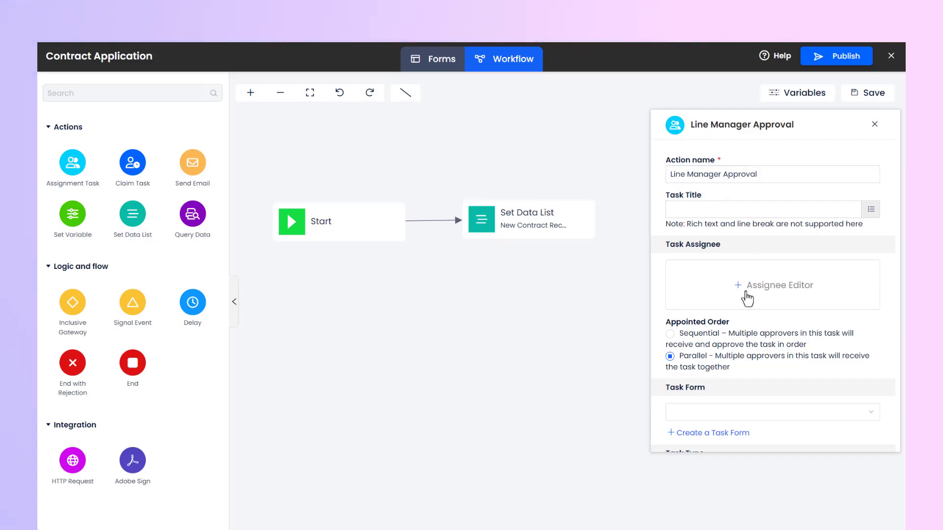
# Step: Assign the approval task by user expression to the applicant's Line Manager from the instance context
pyautogui.click(747, 289)
pyautogui.click(330, 178)
pyautogui.click(473, 195)
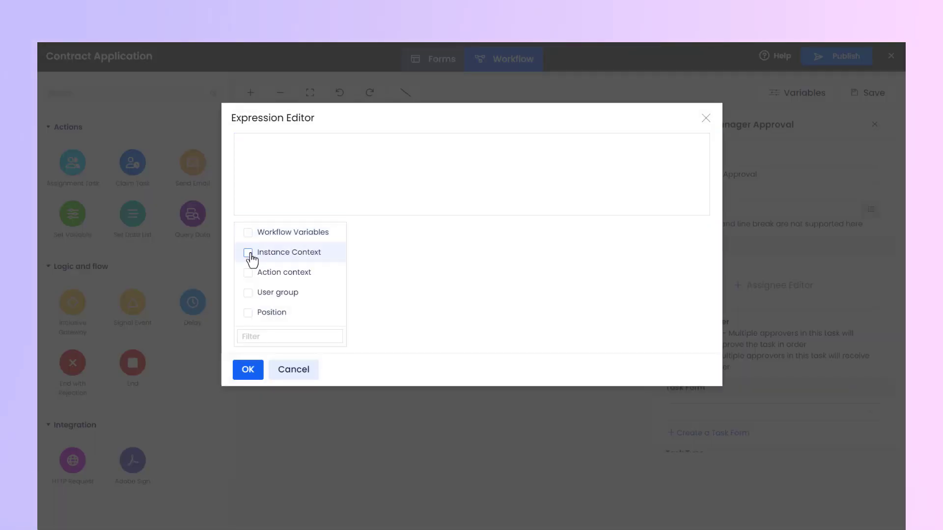
pyautogui.click(248, 253)
pyautogui.click(366, 232)
pyautogui.click(486, 252)
pyautogui.click(573, 335)
pyautogui.click(248, 374)
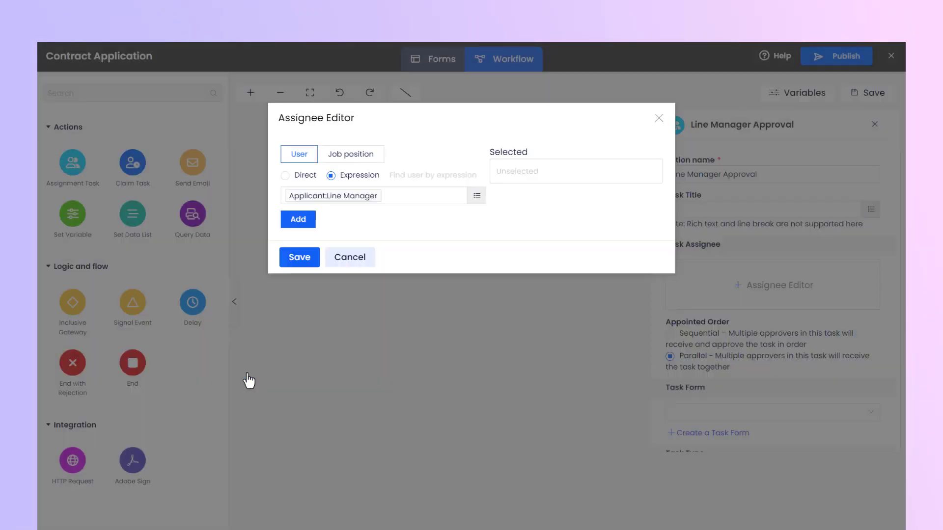
pyautogui.click(299, 219)
pyautogui.click(299, 257)
# Step: Choose Line Manager Approval as the task form and connect the New Contract Records action to the approval task
pyautogui.scroll(-3, 714, 295)
pyautogui.click(771, 293)
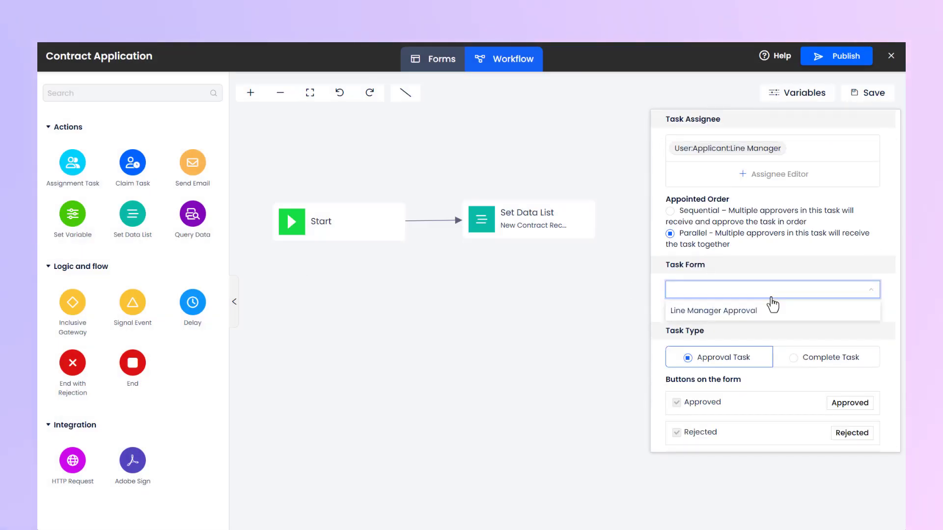
pyautogui.click(772, 310)
pyautogui.scroll(-3, 791, 334)
pyautogui.click(552, 217)
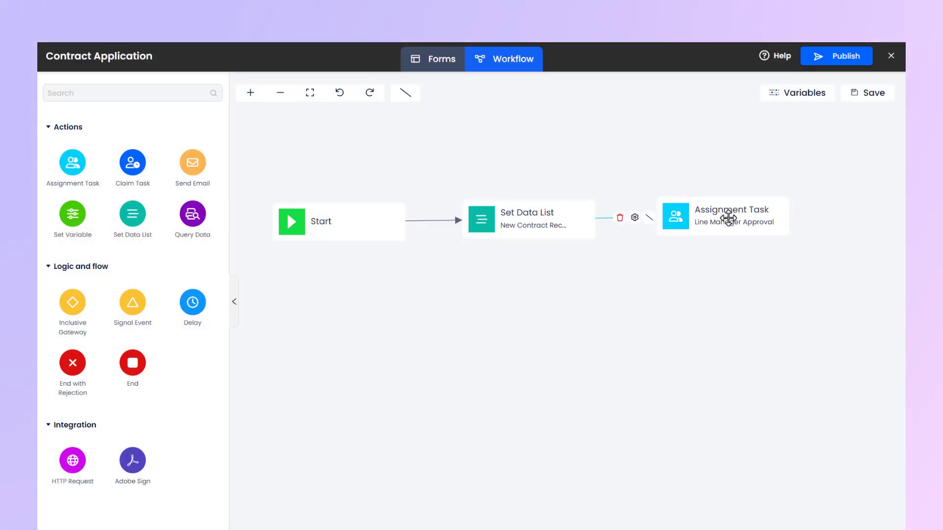
# Step: Add a Set Data List action below the approval task and name it Update Contract Status
pyautogui.moveTo(131, 231); pyautogui.dragTo(723, 334)
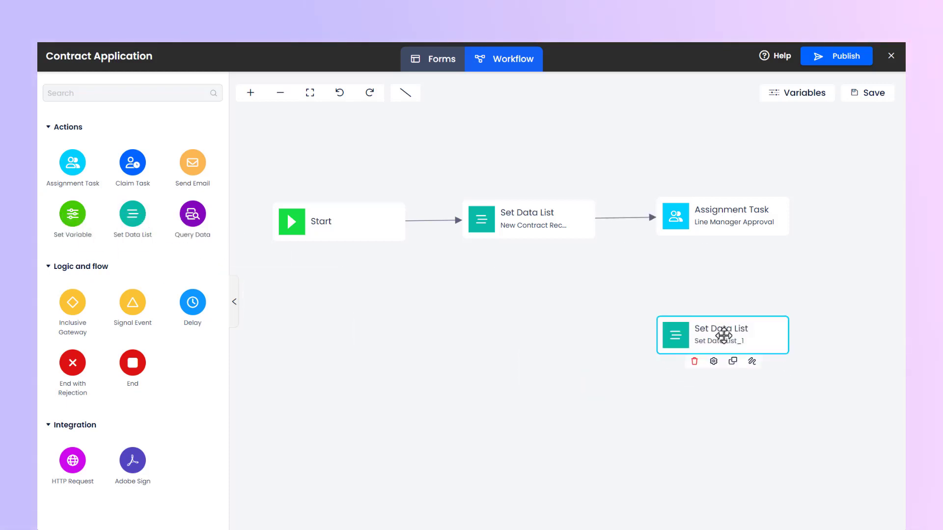
pyautogui.click(716, 361)
pyautogui.tripleClick(760, 179)
pyautogui.write('Update Contract Status')
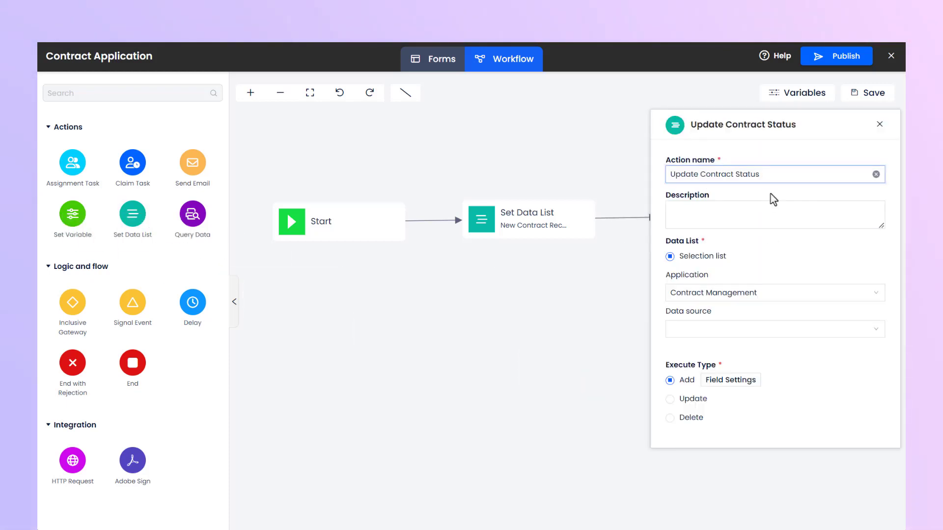
pyautogui.click(772, 194)
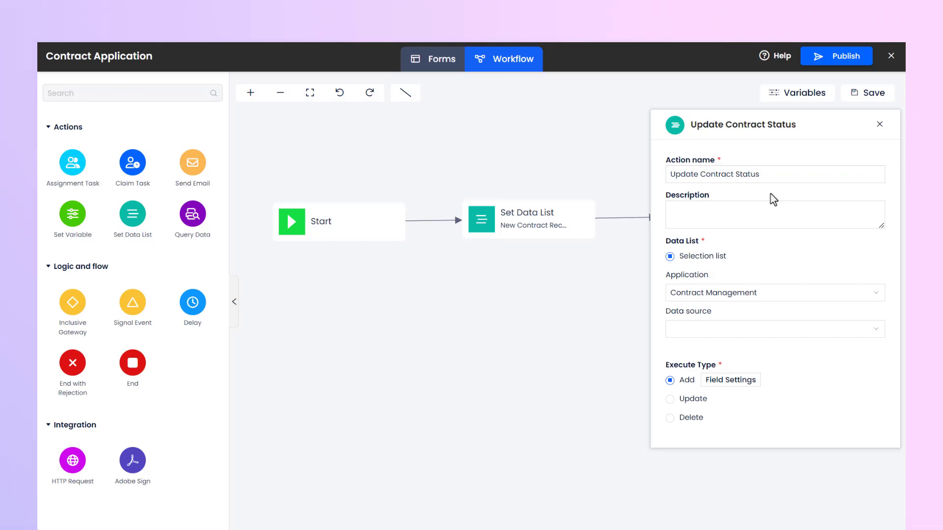
# Step: Set the Update Contract Status action's data source to Contract Records and its execute type to Update
pyautogui.click(730, 326)
pyautogui.click(708, 391)
pyautogui.click(670, 401)
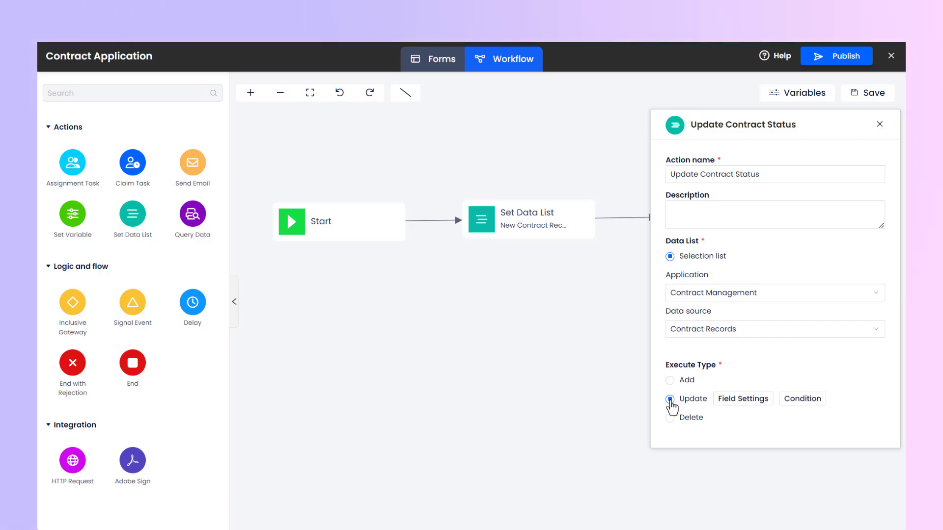
# Step: Configure the update's field settings so that Contract Status is set to Approved
pyautogui.click(741, 398)
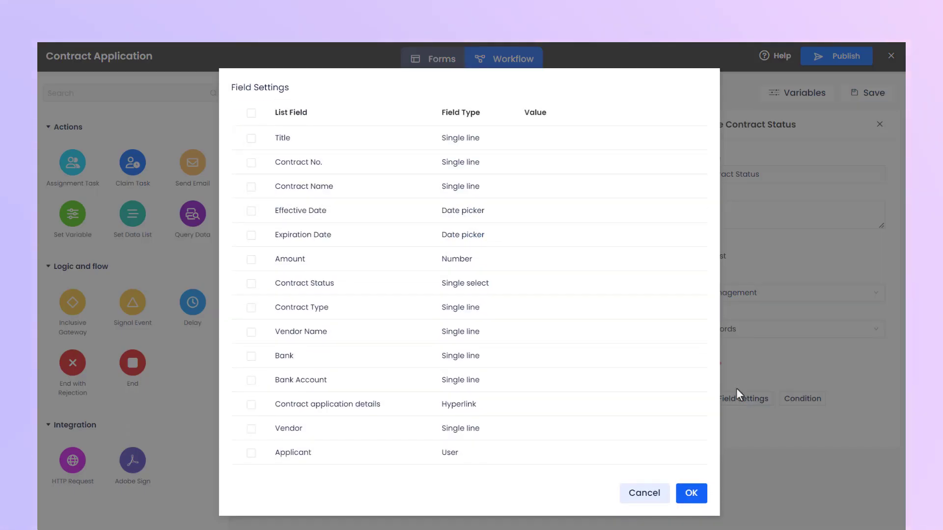
pyautogui.click(250, 284)
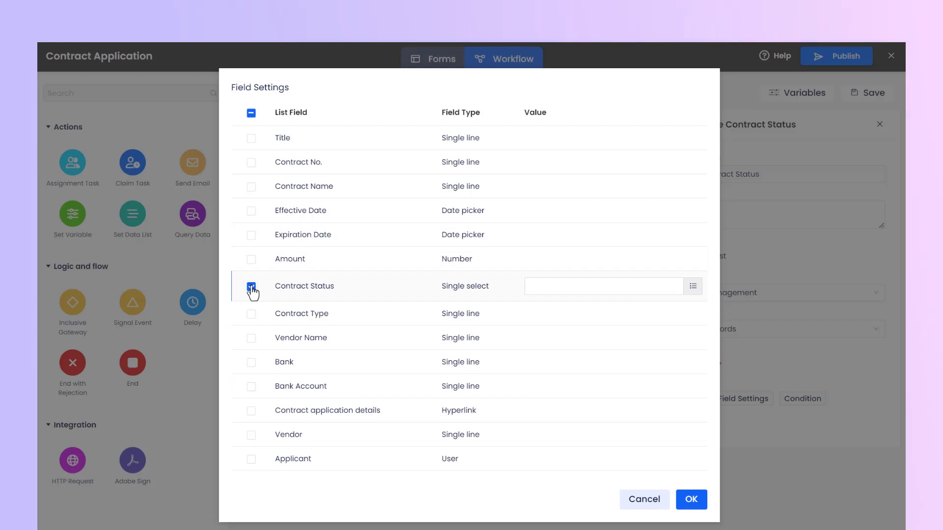
pyautogui.click(693, 287)
pyautogui.write('Approved')
pyautogui.click(247, 370)
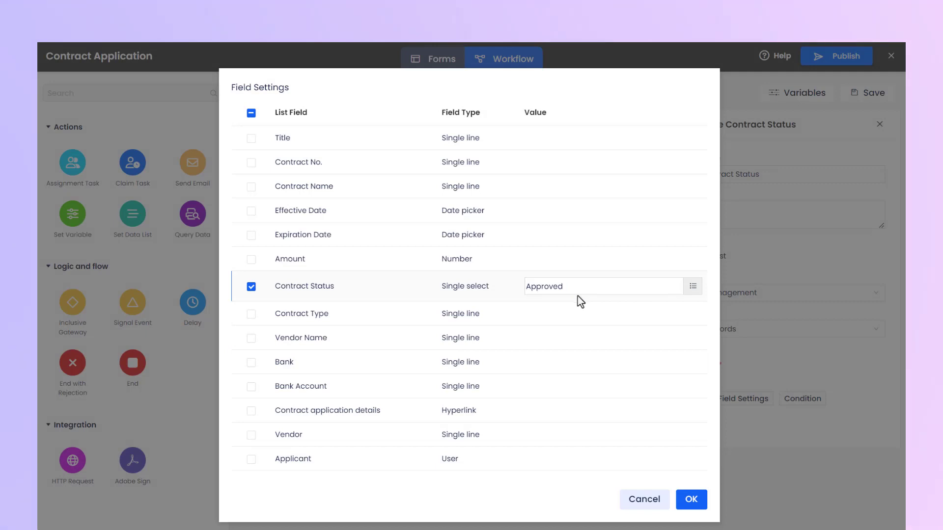
pyautogui.click(691, 500)
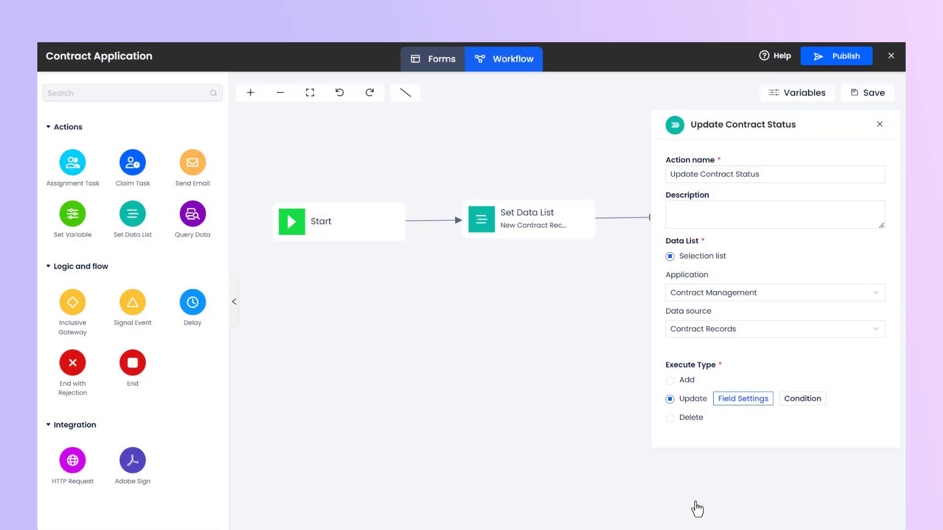
# Step: Add an update condition comparing Contract No. with the instance context's Tracking No., and close the action's settings
pyautogui.click(800, 403)
pyautogui.click(415, 176)
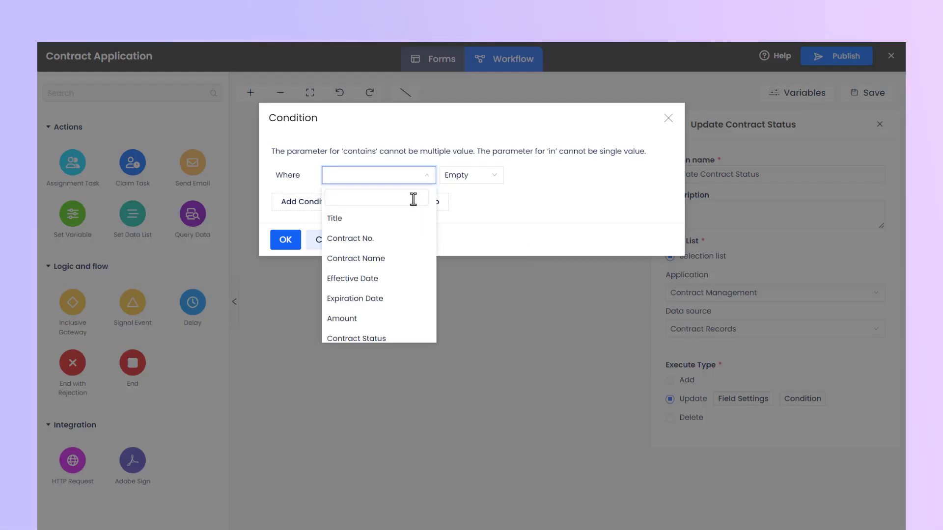
pyautogui.click(413, 238)
pyautogui.click(471, 175)
pyautogui.click(470, 260)
pyautogui.click(637, 178)
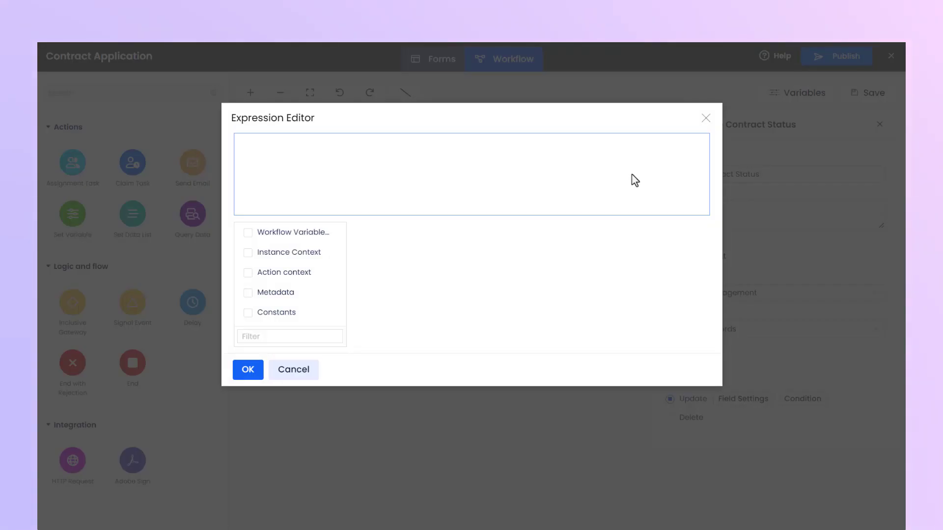
pyautogui.click(294, 253)
pyautogui.click(367, 297)
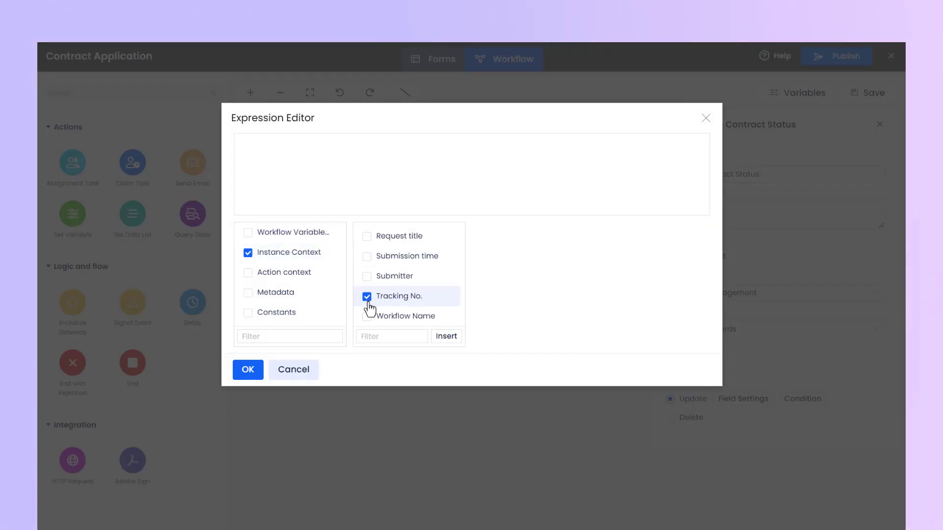
pyautogui.click(446, 336)
pyautogui.click(248, 370)
pyautogui.click(285, 238)
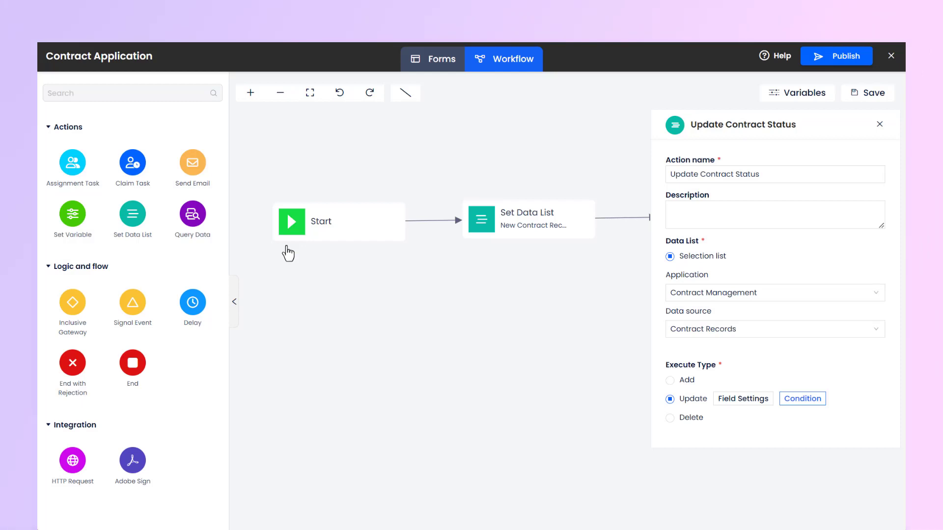
pyautogui.click(369, 283)
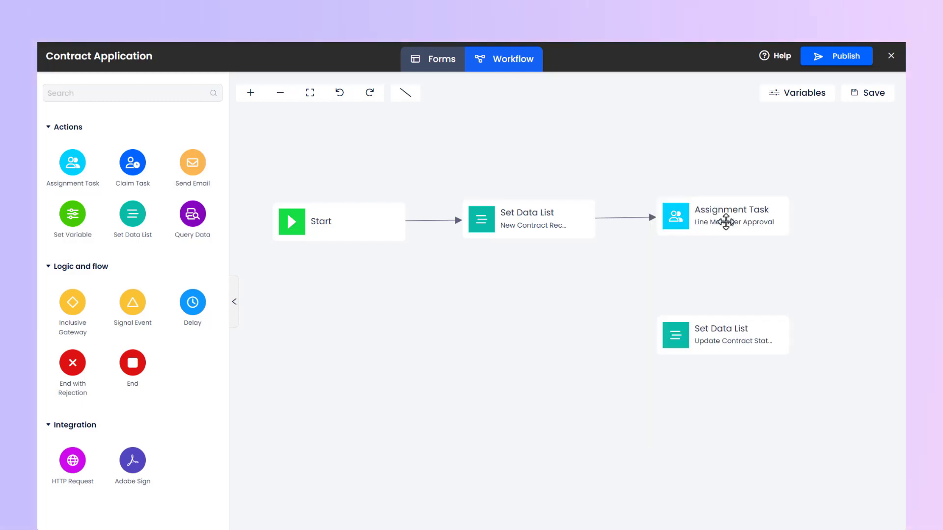
# Step: Connect Line Manager Approval to the Update Contract Status action and add an Approved outcome condition to that connection
pyautogui.click(723, 316)
pyautogui.click(723, 275)
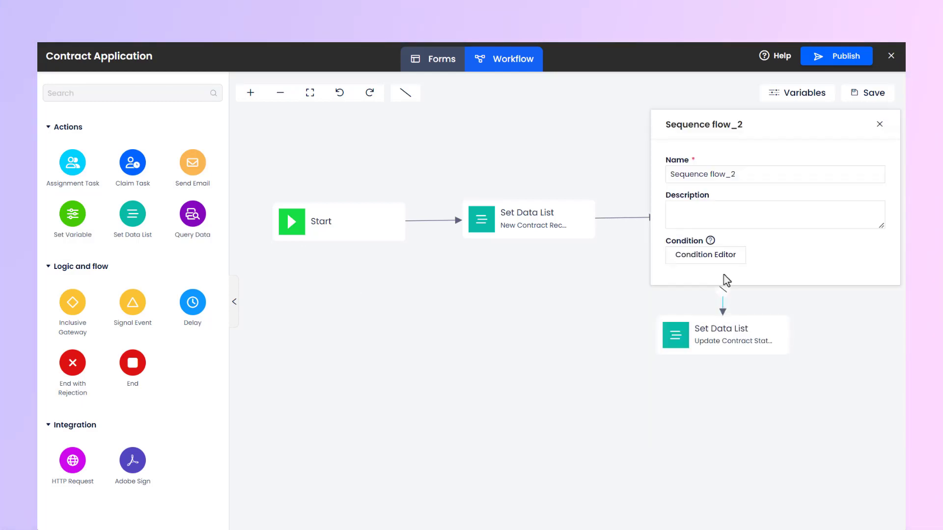
pyautogui.click(705, 256)
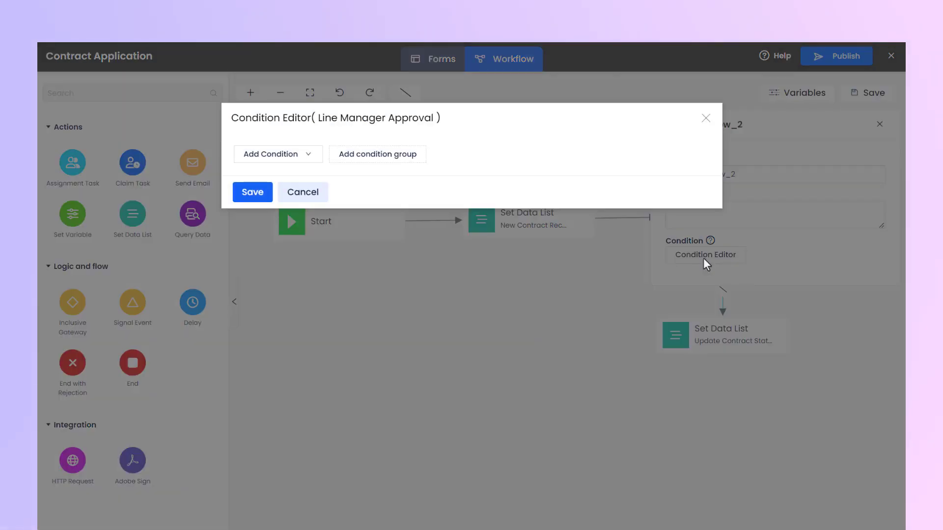
pyautogui.click(293, 156)
pyautogui.click(294, 199)
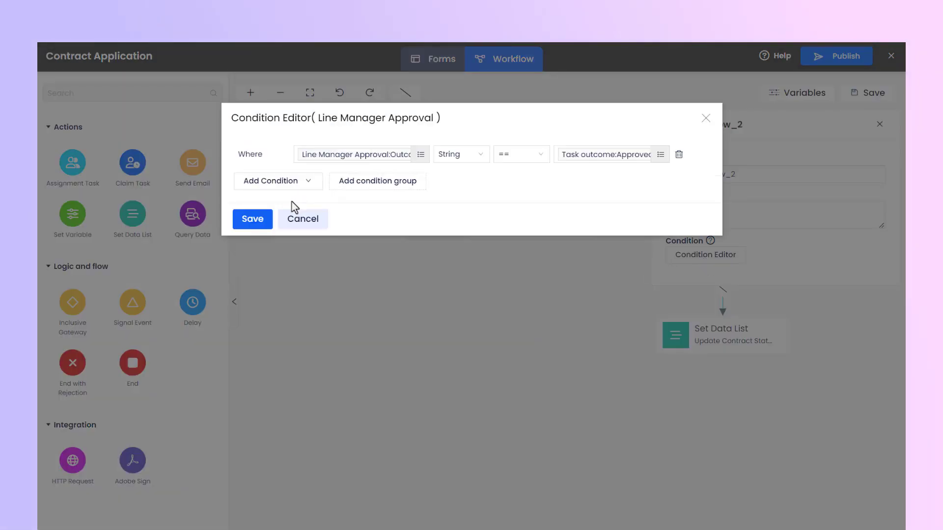
pyautogui.click(254, 221)
pyautogui.click(253, 221)
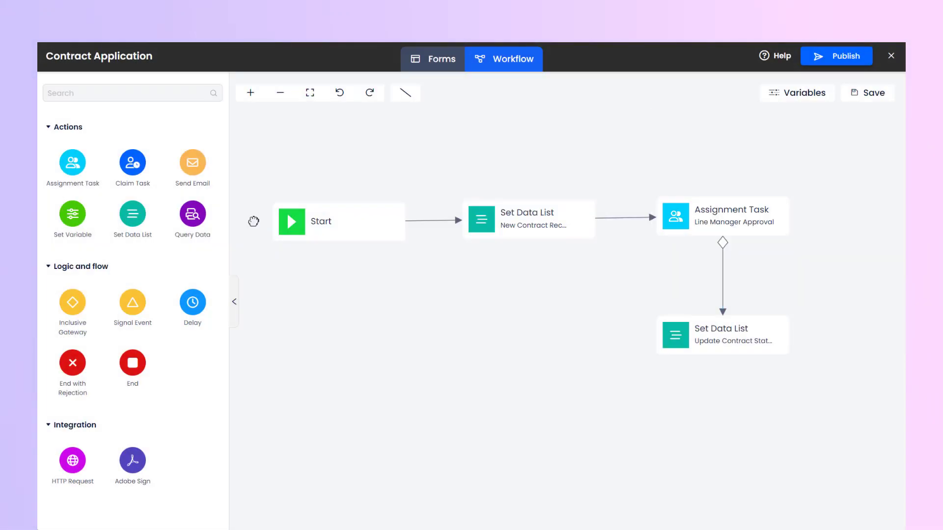
# Step: Add a Set Data List action beside the Line Manager Approval task and name it Delete Contract Records
pyautogui.moveTo(367, 293); pyautogui.dragTo(326, 284)
pyautogui.moveTo(133, 224); pyautogui.dragTo(849, 210)
pyautogui.moveTo(570, 294); pyautogui.dragTo(512, 293)
pyautogui.moveTo(791, 215); pyautogui.dragTo(832, 212)
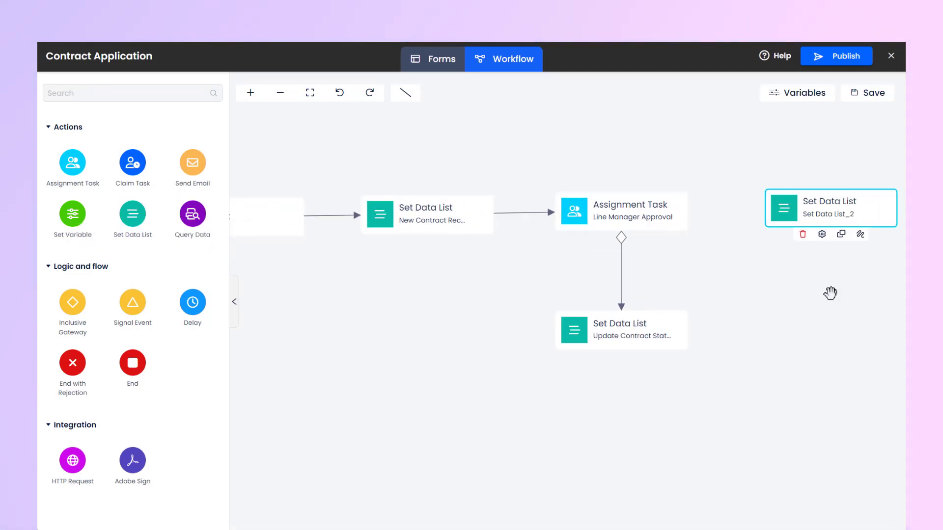
pyautogui.click(822, 235)
pyautogui.click(743, 175)
pyautogui.hotkey('ctrl', 'a')
pyautogui.write('Delete Contract Records')
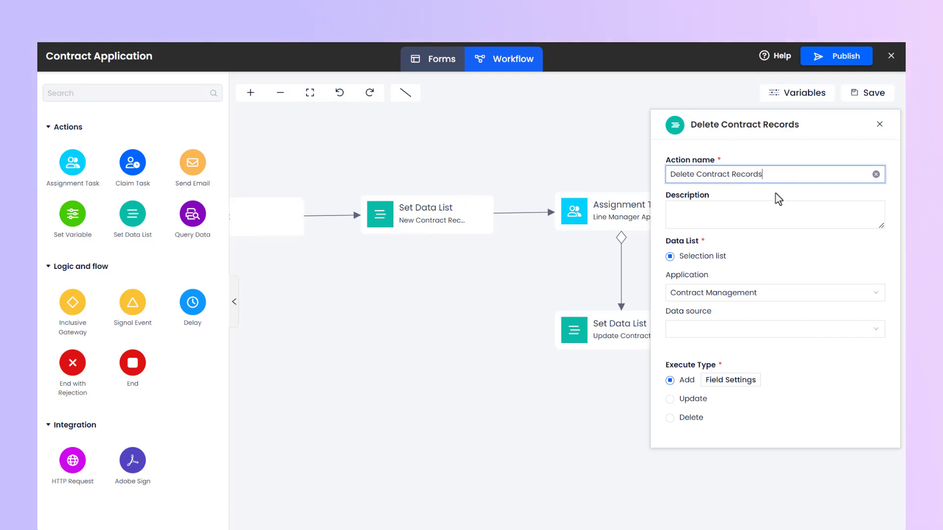
pyautogui.click(779, 199)
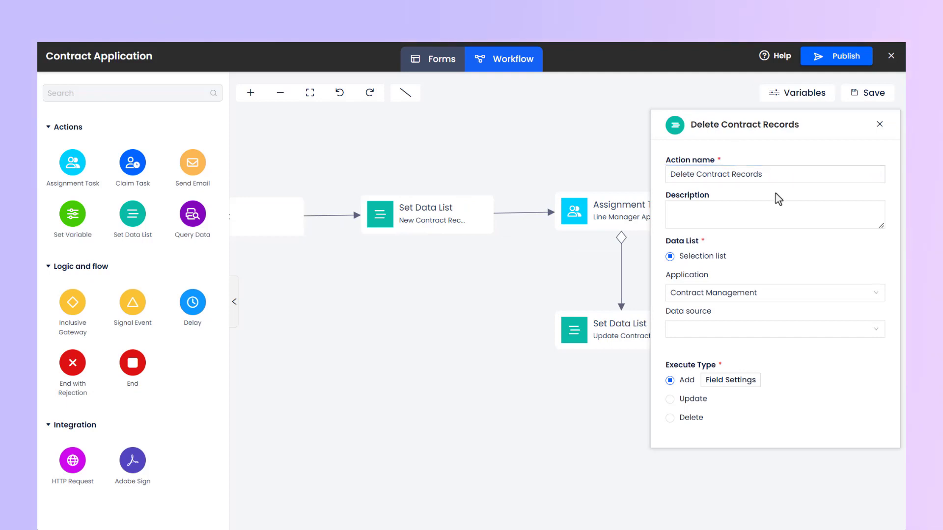
# Step: Set the Delete Contract Records action's data source to Contract Records and its execute type to Delete
pyautogui.click(729, 332)
pyautogui.click(750, 393)
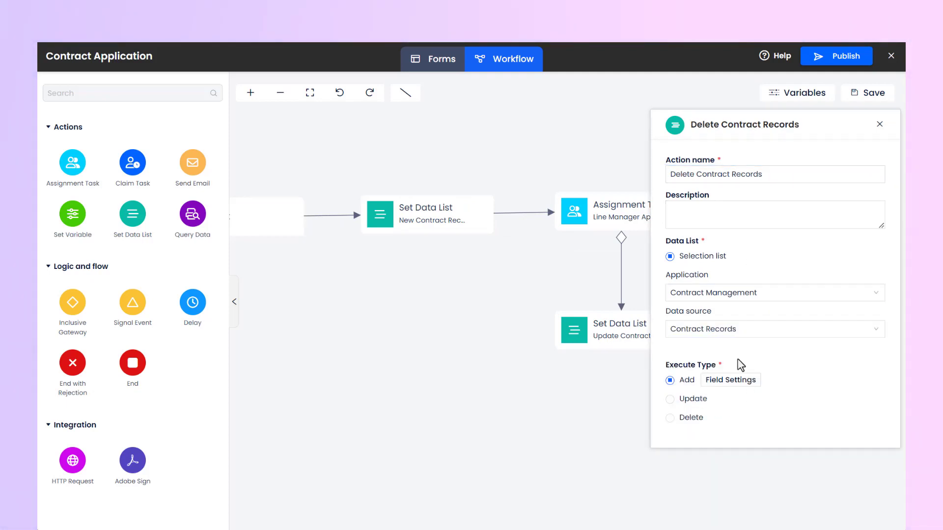
pyautogui.click(670, 418)
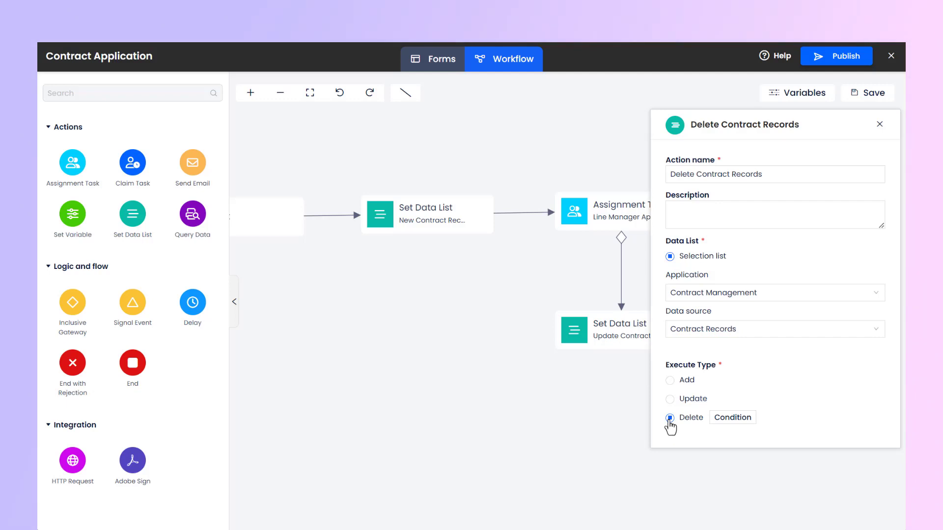
# Step: Add a delete condition requiring Contract No. to equal the instance context's Tracking No., and close the action's settings
pyautogui.click(733, 417)
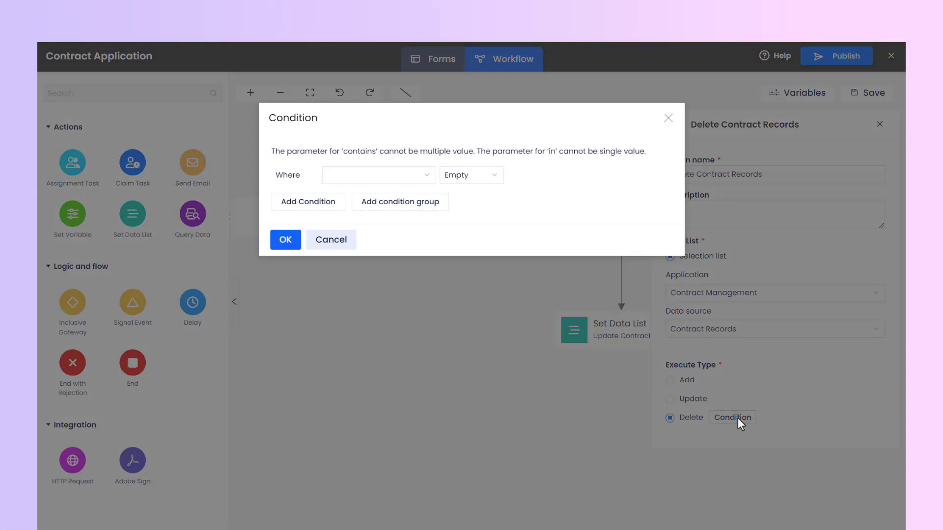
pyautogui.click(411, 176)
pyautogui.click(354, 238)
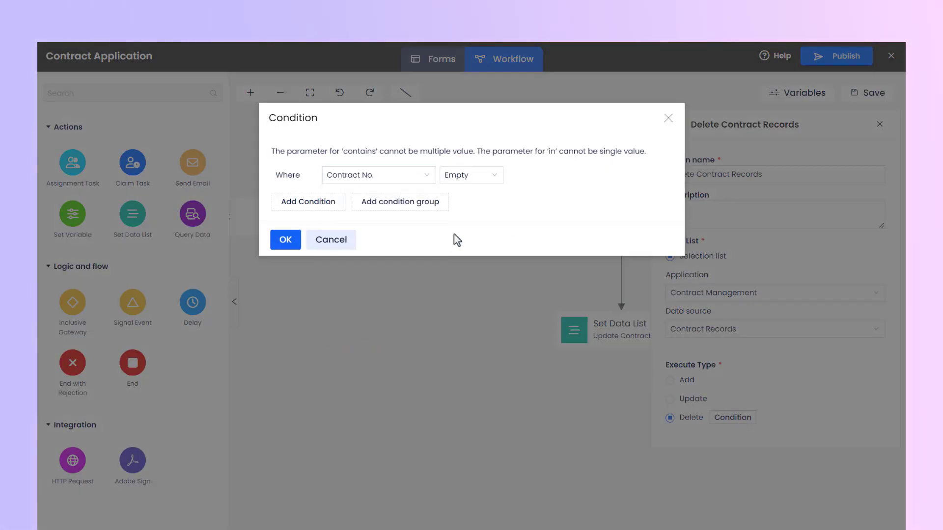
pyautogui.click(467, 179)
pyautogui.click(477, 248)
pyautogui.click(628, 175)
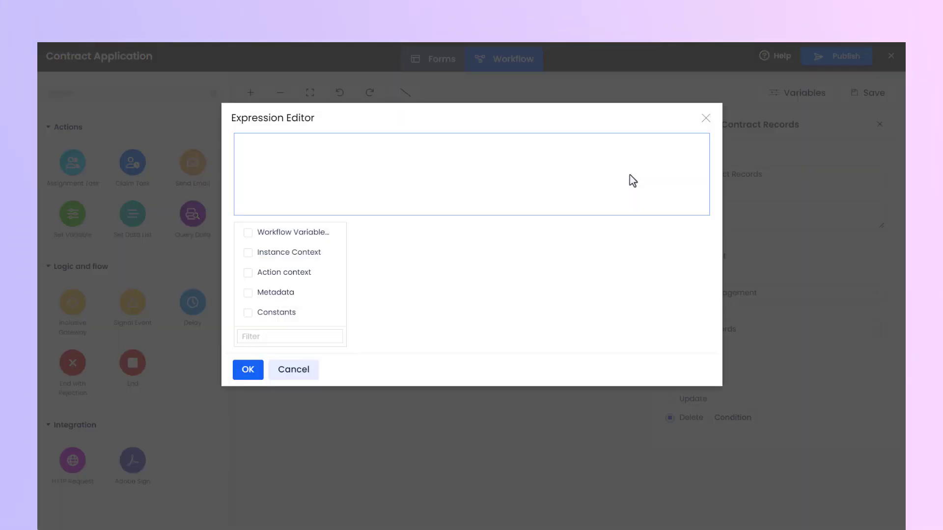
pyautogui.click(251, 254)
pyautogui.click(423, 299)
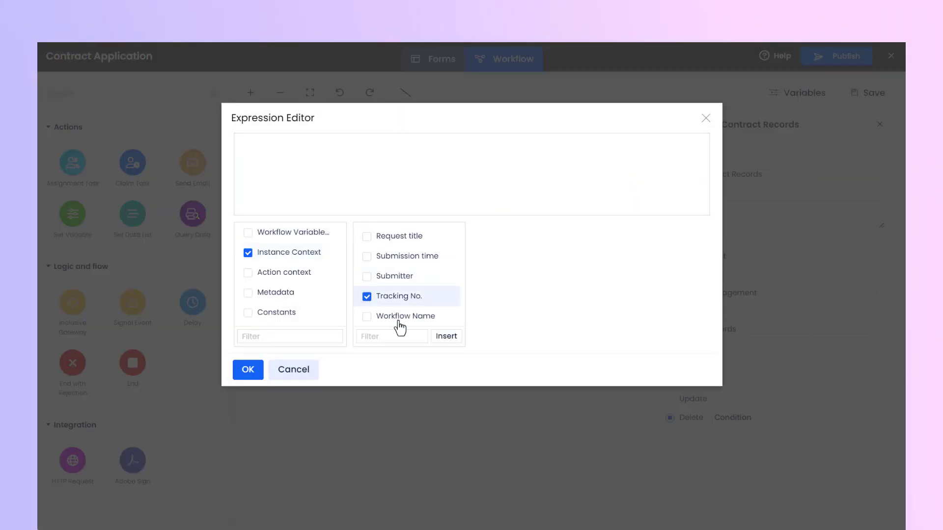
pyautogui.click(447, 334)
pyautogui.click(250, 373)
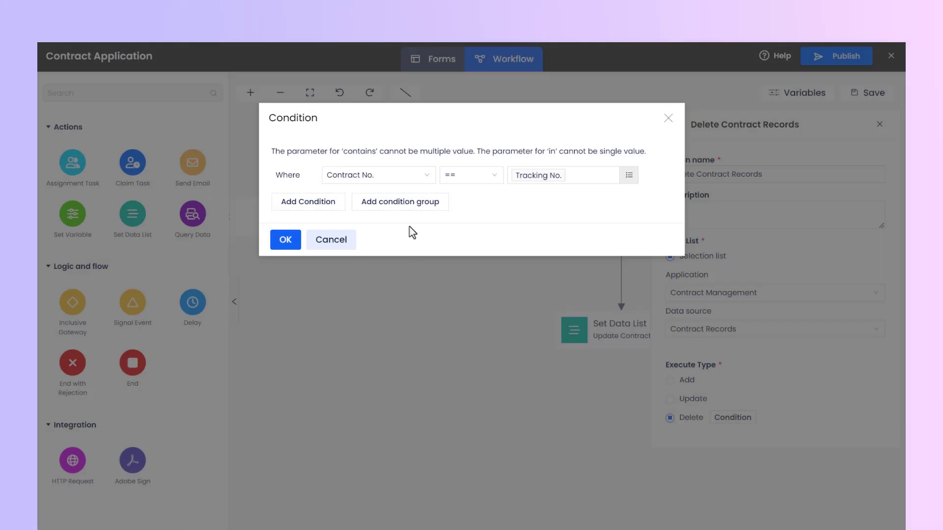
pyautogui.click(288, 241)
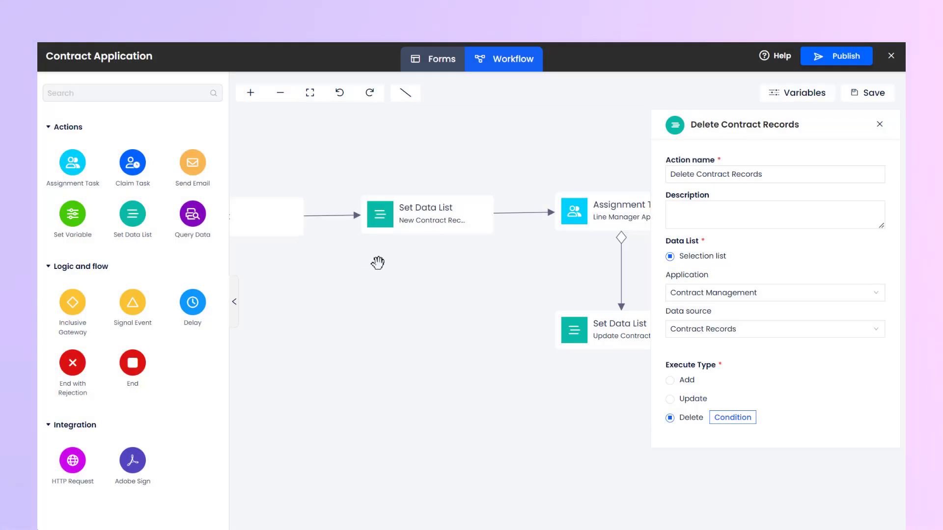
pyautogui.click(378, 263)
# Step: Connect Line Manager Approval to the Delete Contract Records action and add a Rejected outcome condition to that connection
pyautogui.moveTo(649, 214); pyautogui.dragTo(790, 209)
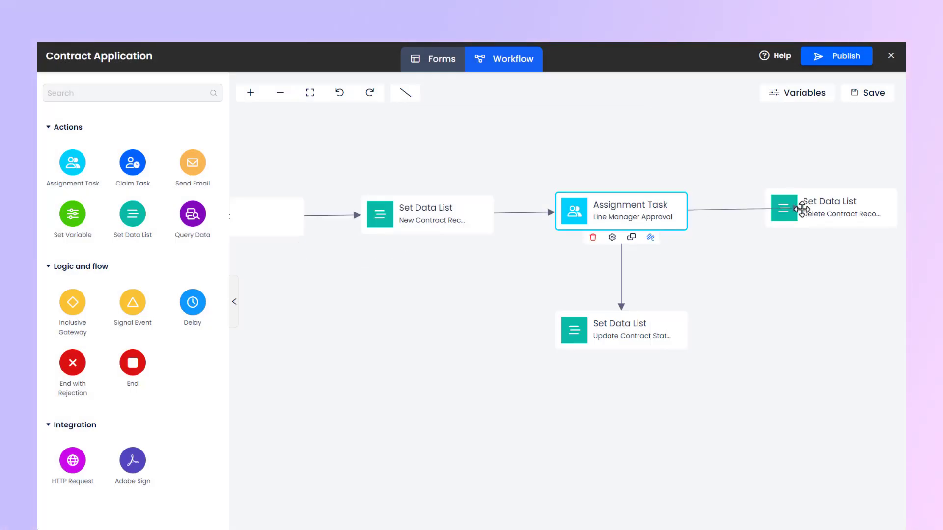
pyautogui.click(727, 211)
pyautogui.click(706, 255)
pyautogui.click(294, 154)
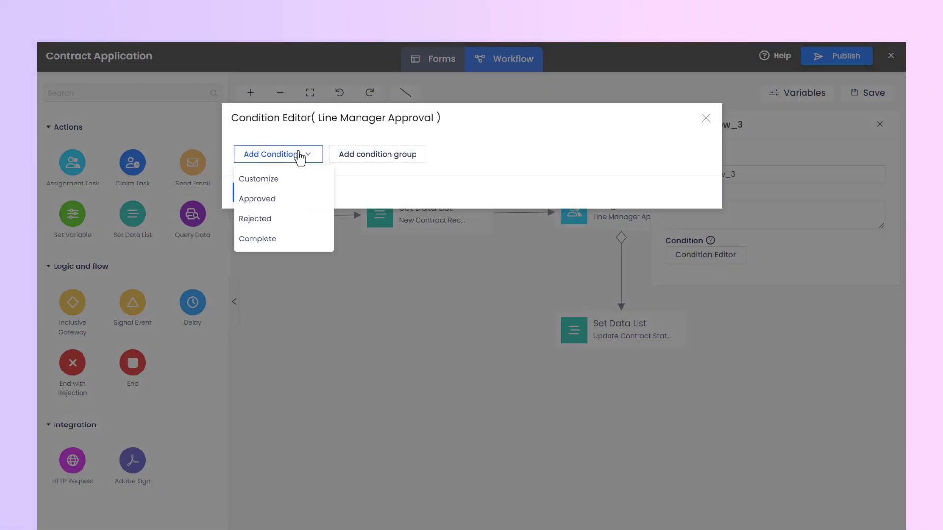
pyautogui.click(257, 219)
pyautogui.click(260, 222)
pyautogui.click(333, 249)
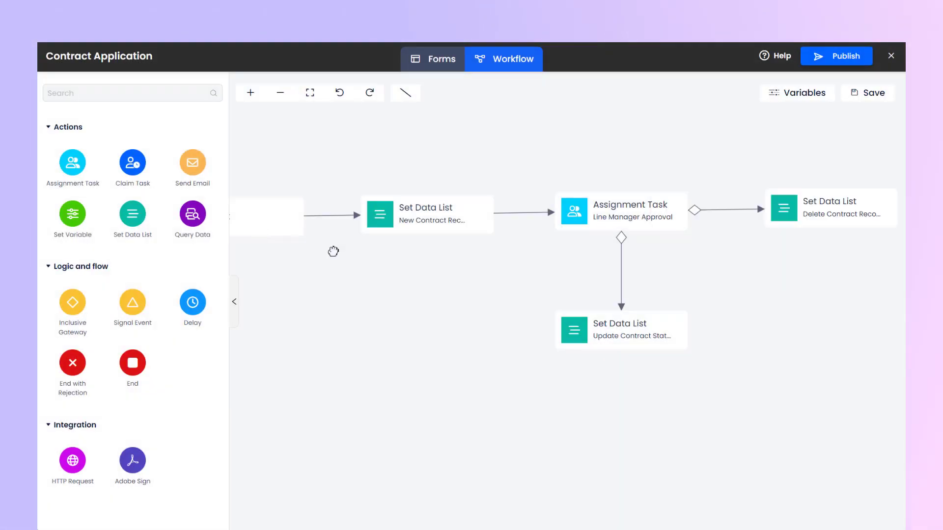
# Step: Publish the Contract Application workflow and open the Contract Records list in the Contract Management application
pyautogui.click(837, 59)
pyautogui.click(465, 309)
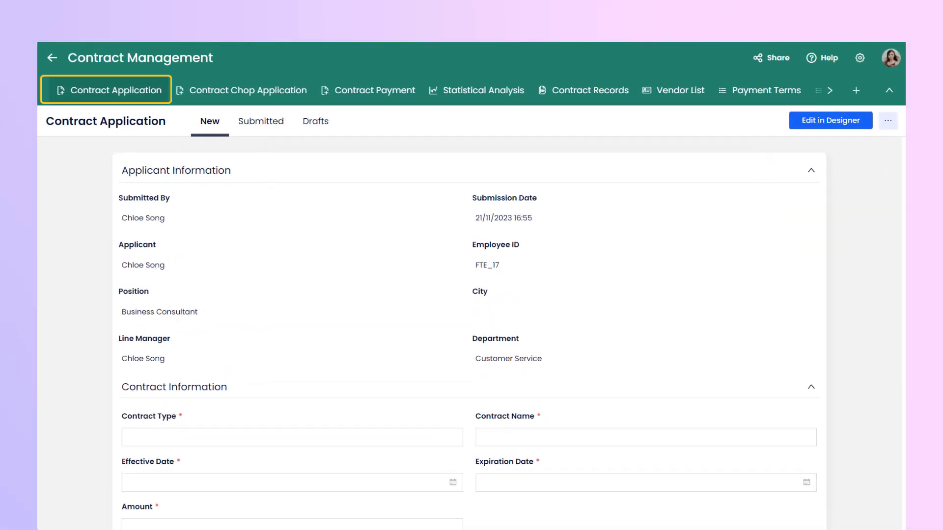
pyautogui.click(579, 104)
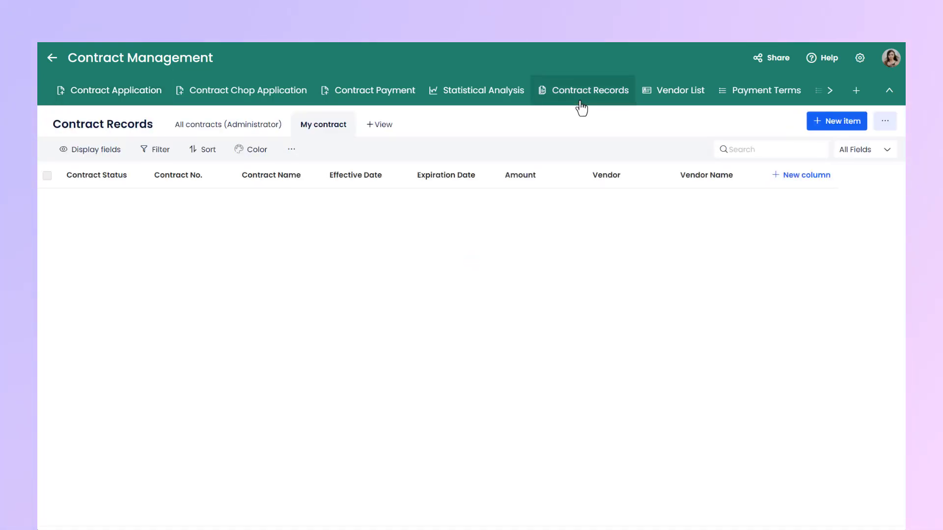
# Step: Submit a Lease Contract application named Commercial Office Lease Agreement for 10,000,000.00 with vendor Yeeflow Ltd., effective 08/12/2023 to 08/12/2024
pyautogui.click(97, 102)
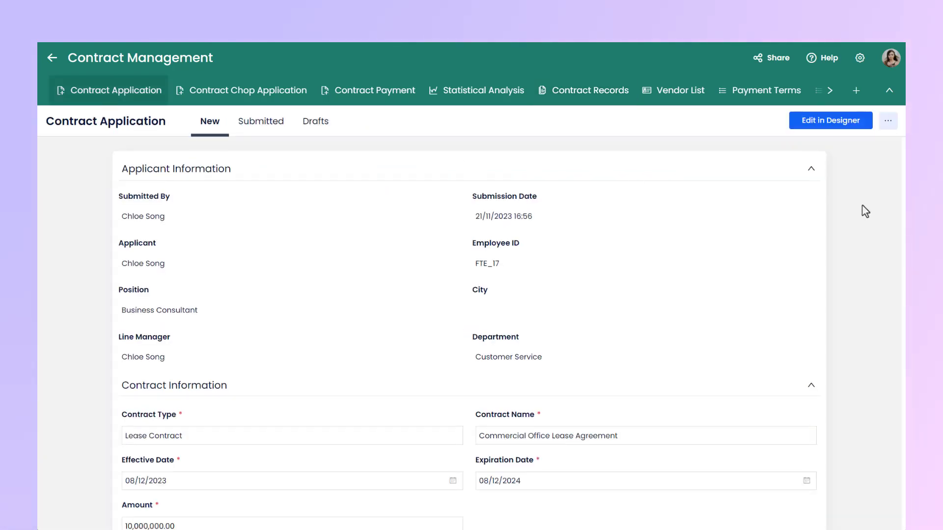
pyautogui.scroll(-4, 865, 212)
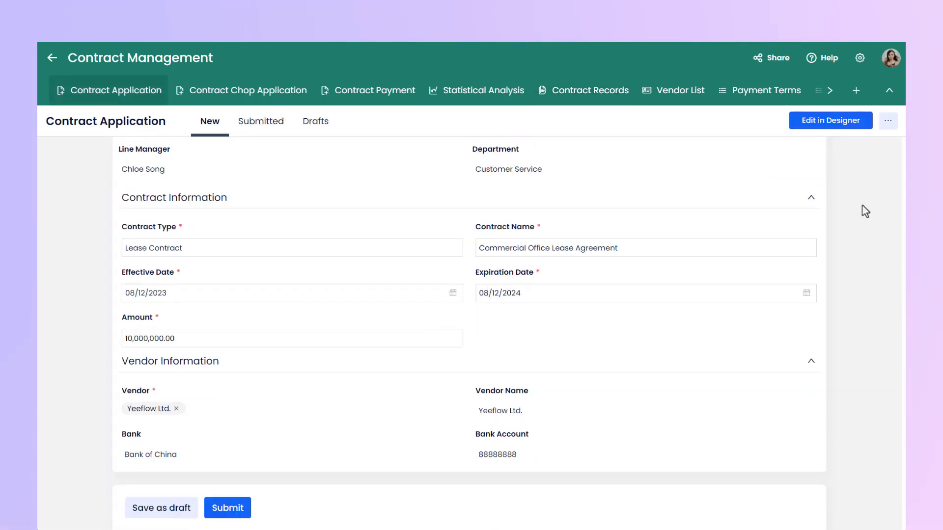
pyautogui.click(227, 514)
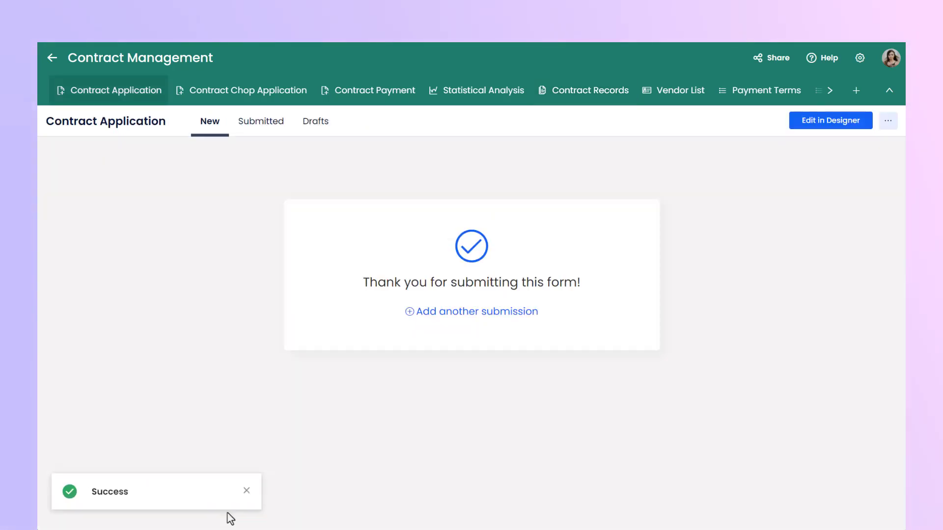
# Step: Check the lease agreement's status in Contract Records and approve its Line Manager Approval task
pyautogui.click(582, 98)
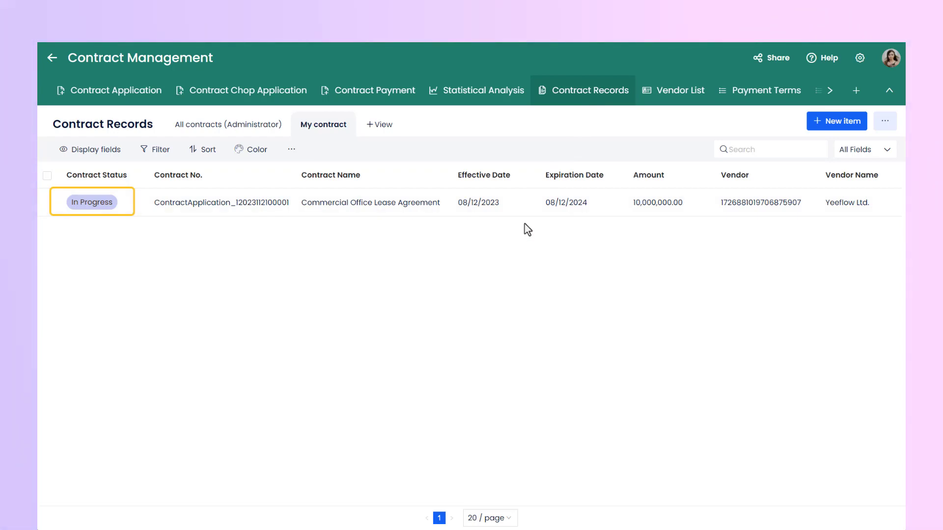
pyautogui.click(499, 215)
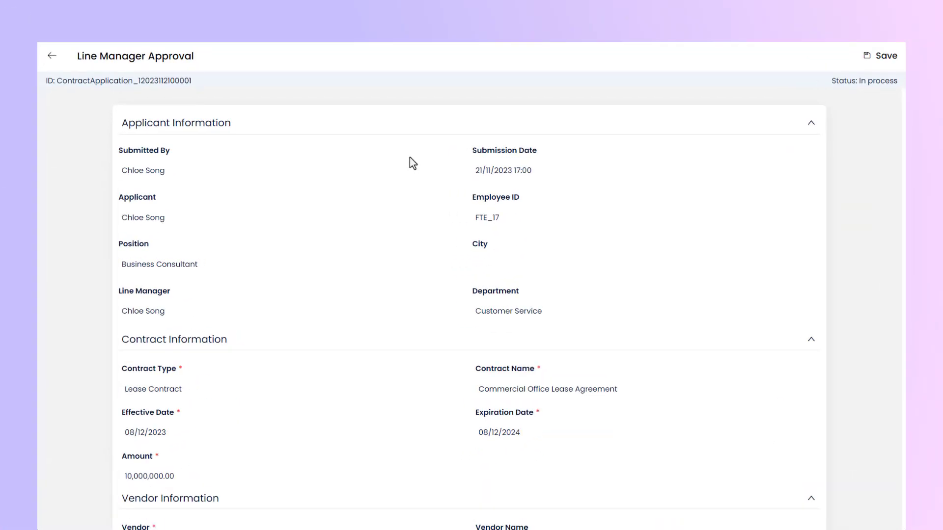
pyautogui.scroll(-5, 411, 162)
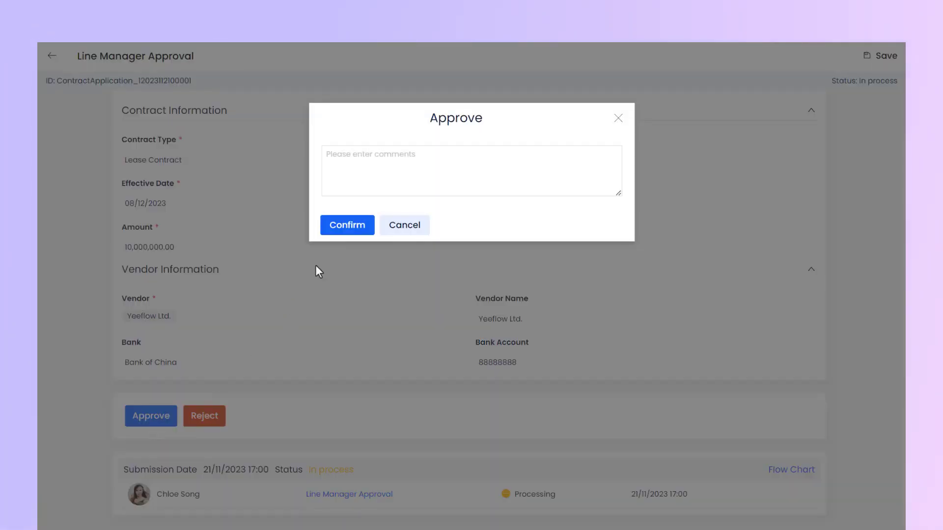
pyautogui.click(347, 231)
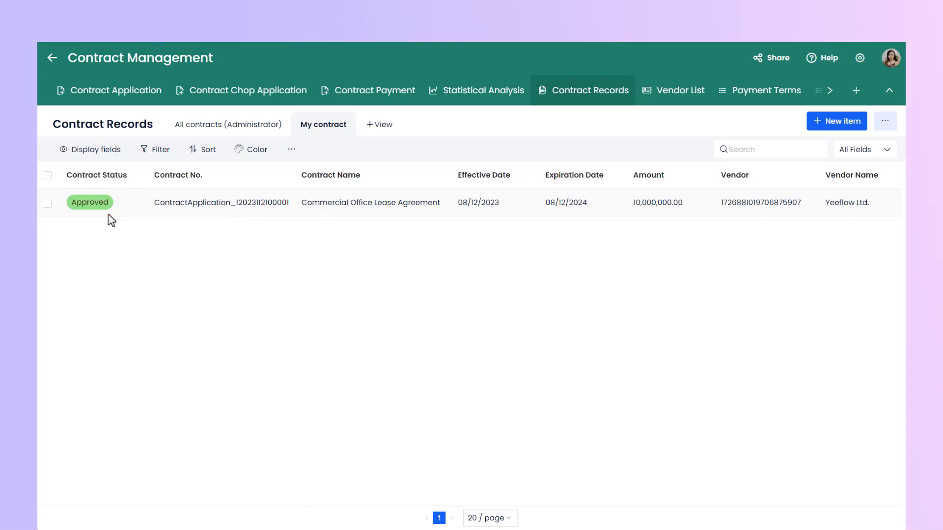
# Step: Submit a Service Agreement application named Service Level Agreement (SLA) for 50,000.00 with vendor Yeeflow Ltd., effective 28/12/2023 to 28/12/2024
pyautogui.click(116, 91)
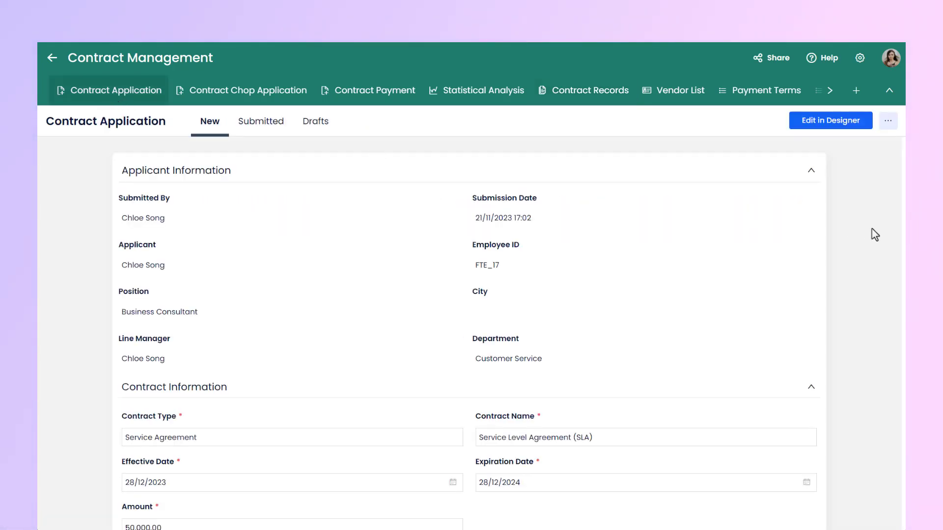
pyautogui.scroll(-3, 874, 232)
pyautogui.scroll(-1, 874, 233)
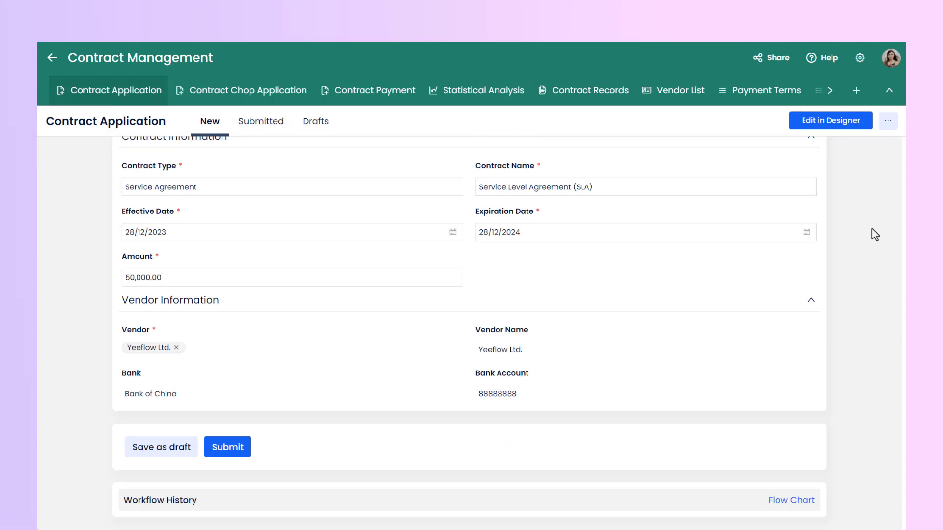
pyautogui.click(223, 457)
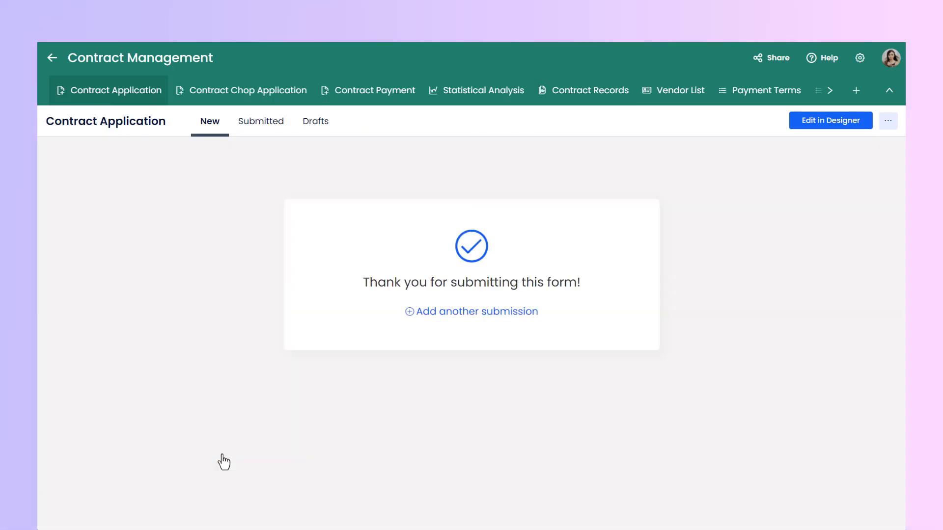
# Step: Check Contract Records for the service agreement and reject its Line Manager Approval task with the comment "Reject"
pyautogui.click(586, 98)
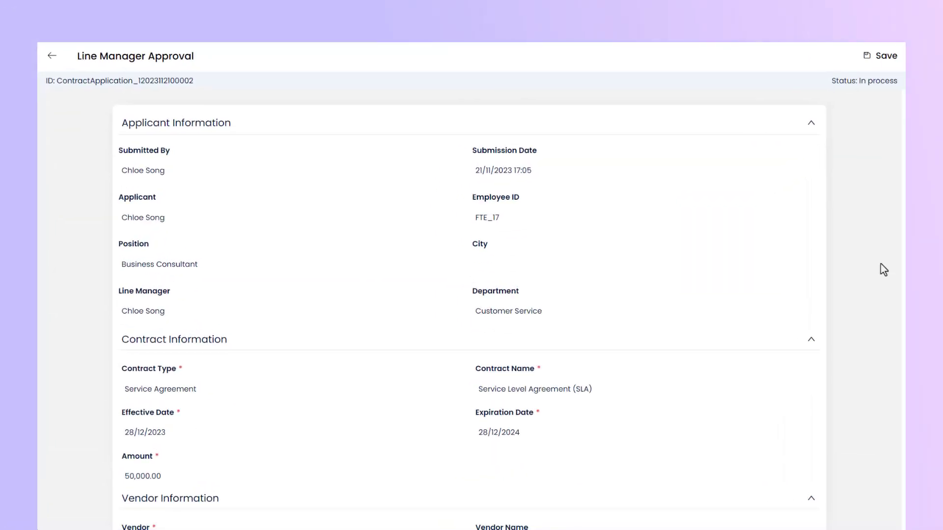
pyautogui.scroll(-4, 879, 267)
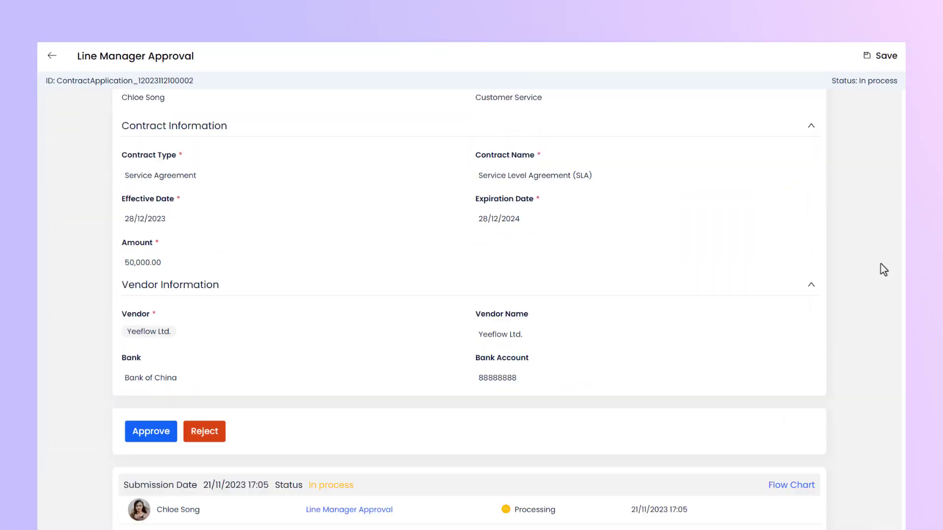
pyautogui.click(204, 416)
pyautogui.write('Reject')
pyautogui.click(345, 227)
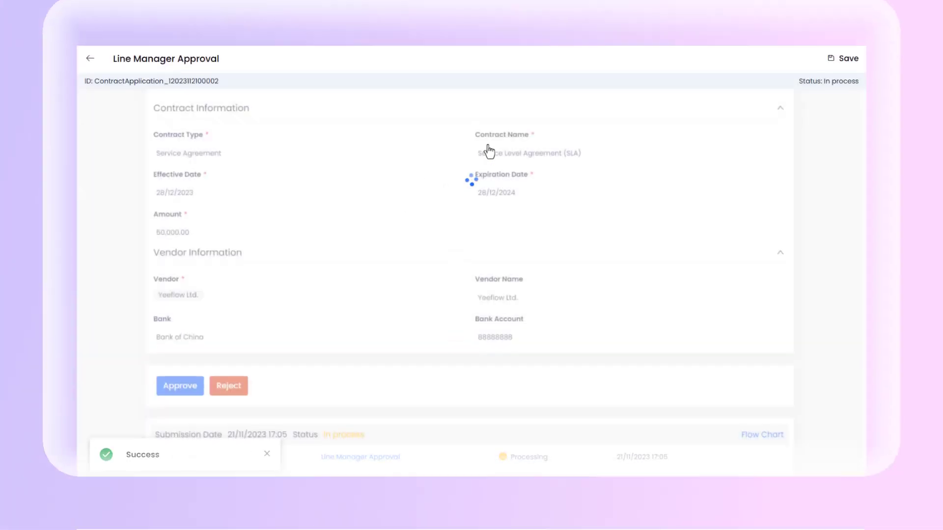